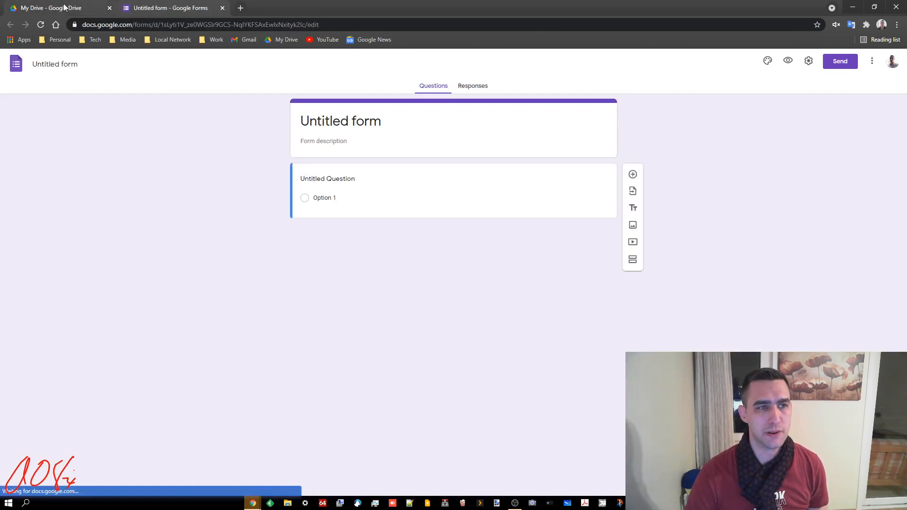
Step: Switch to Google Drive and examine the two ways of creating a blank Google Form, without creating one
key("ctrl+Tab")
right_click(202, 337)
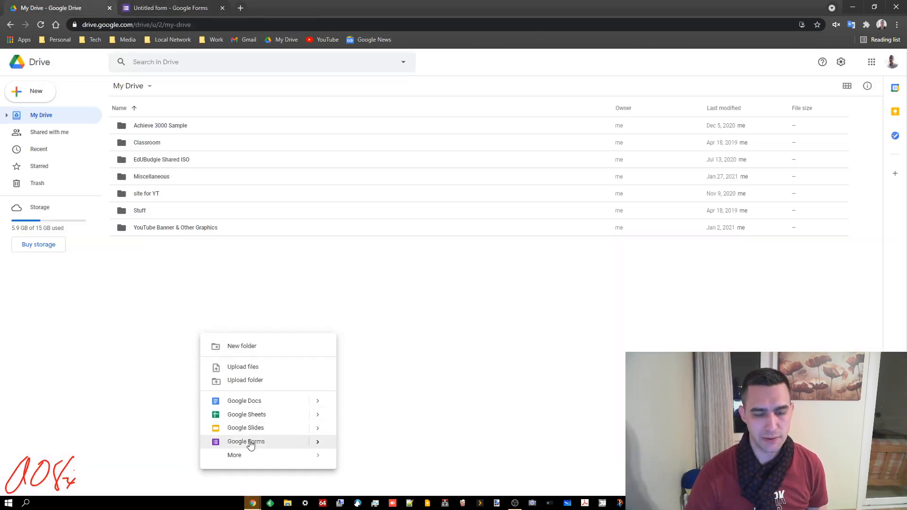
mouse_move(318, 441)
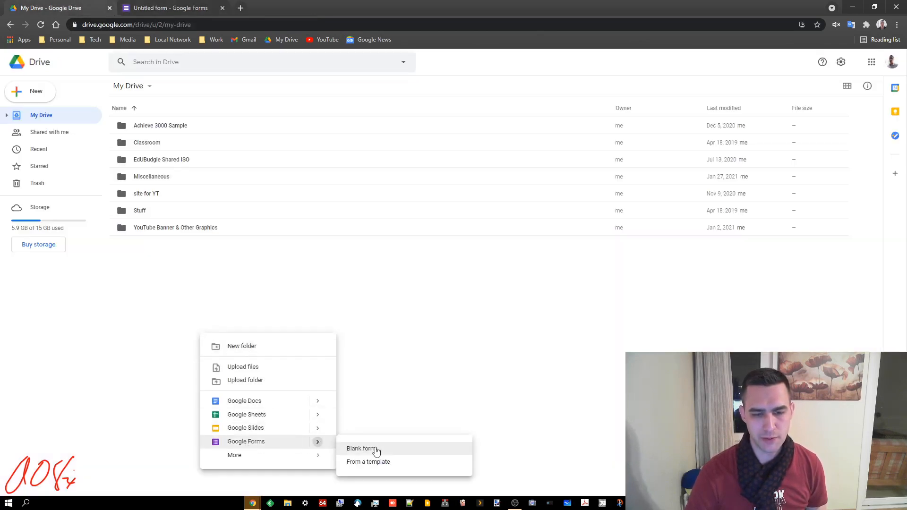
left_click(332, 286)
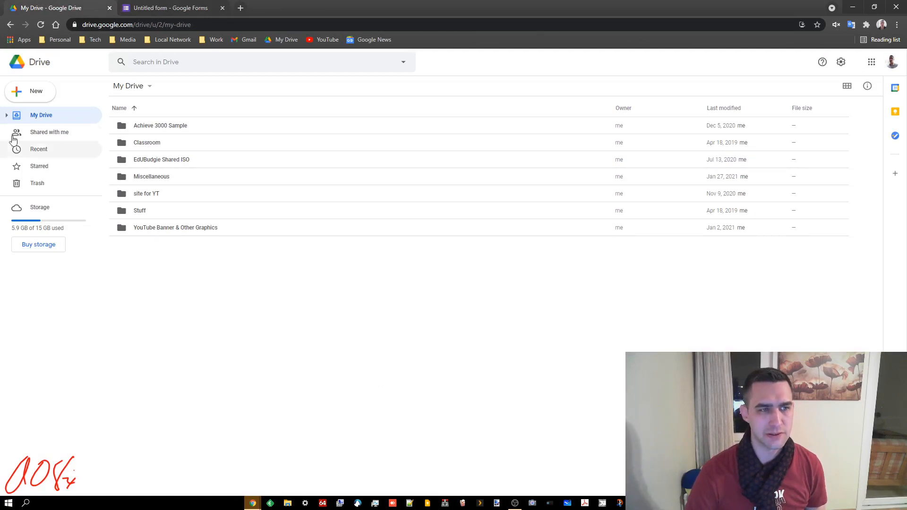
left_click(22, 89)
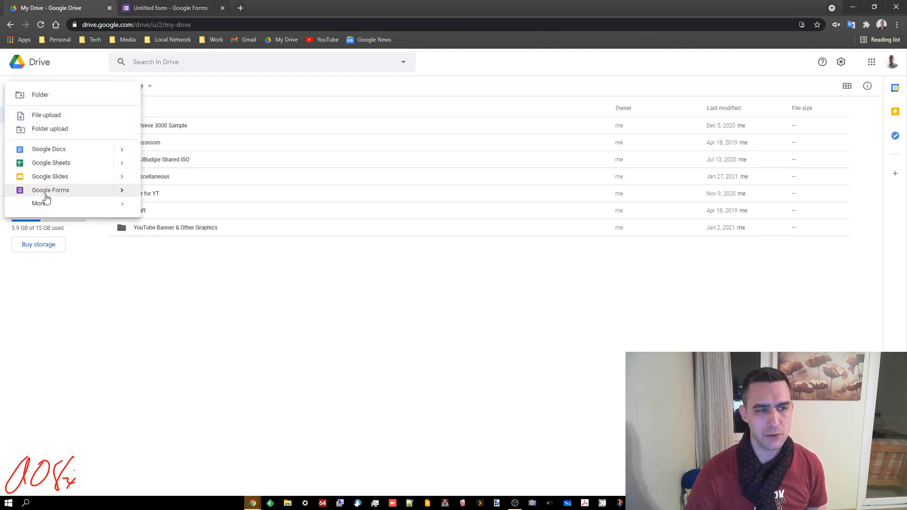
mouse_move(121, 191)
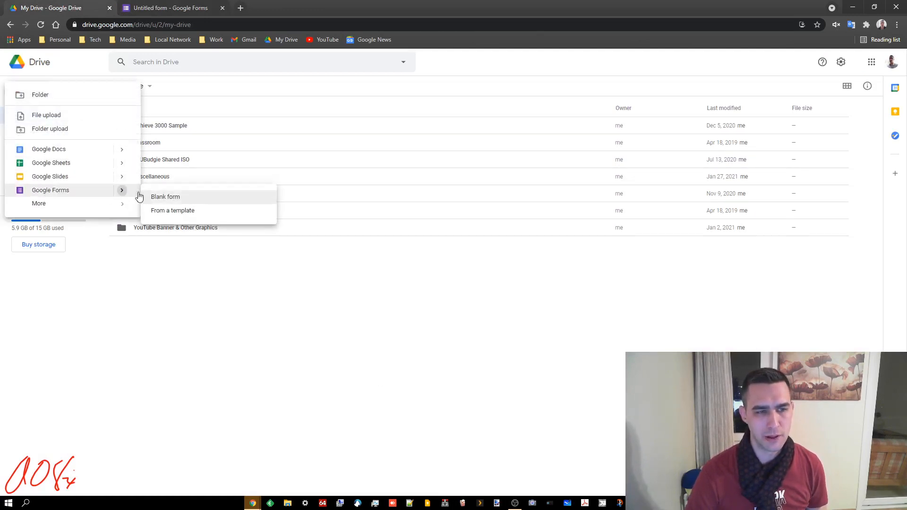
left_click(340, 255)
Step: Return to the untitled form and rename it Sample Form
left_click(181, 8)
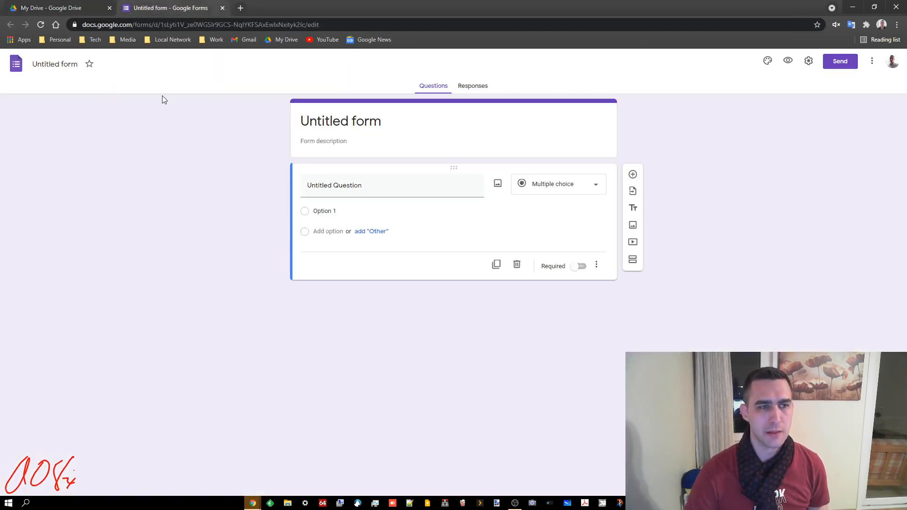
left_click(66, 64)
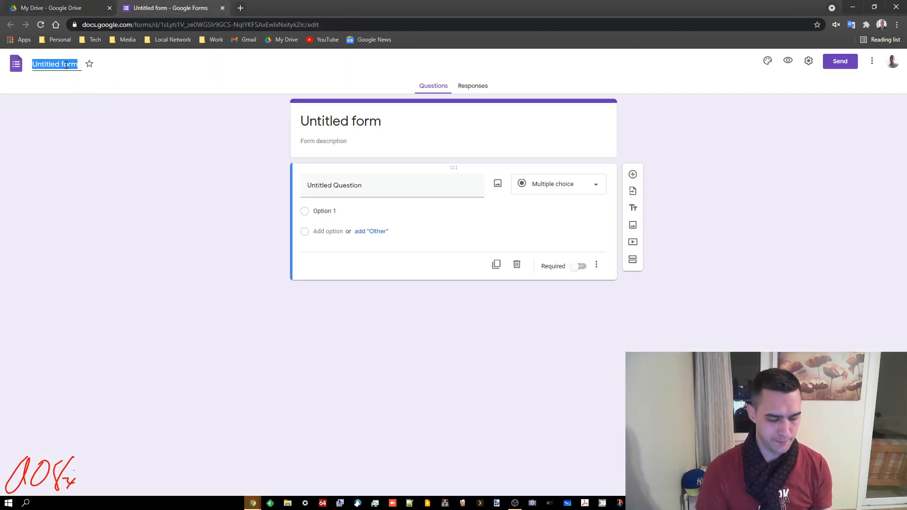
type("Sample Form")
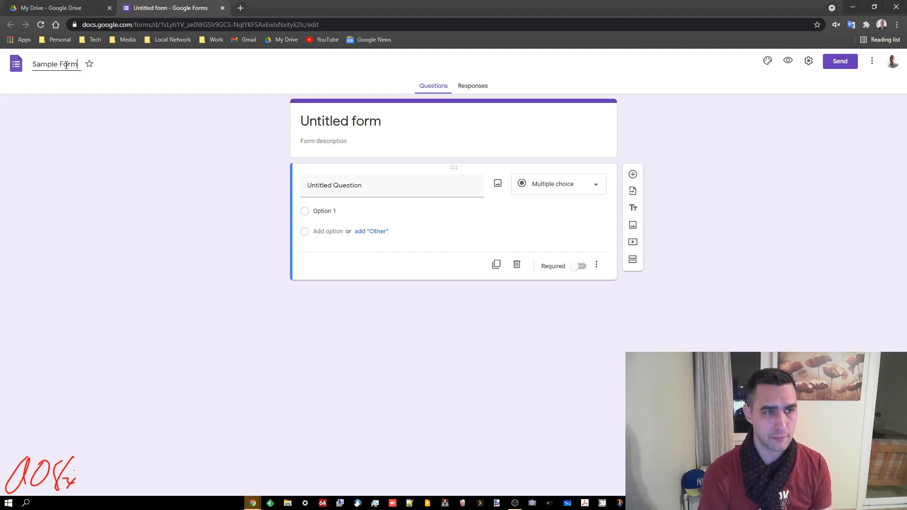
left_click(175, 191)
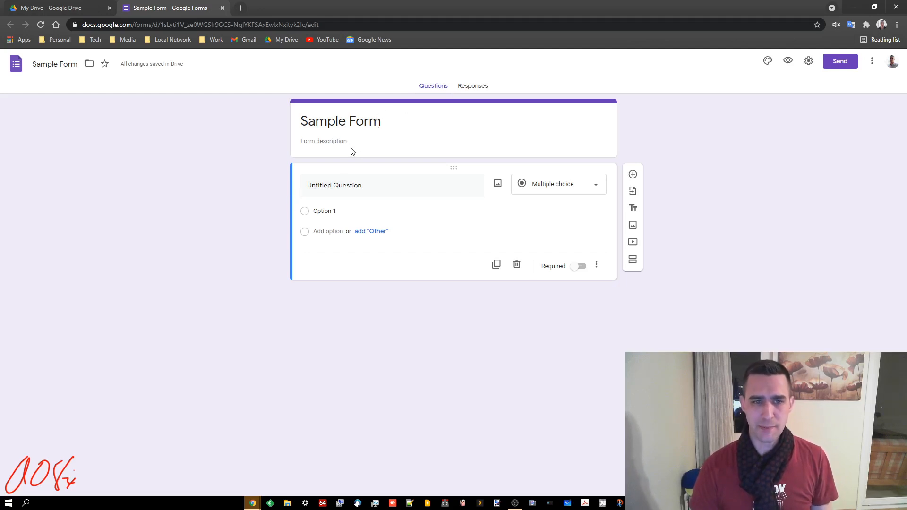
Step: Look at the form's description field and its responses page, and return to the questions
left_click(337, 141)
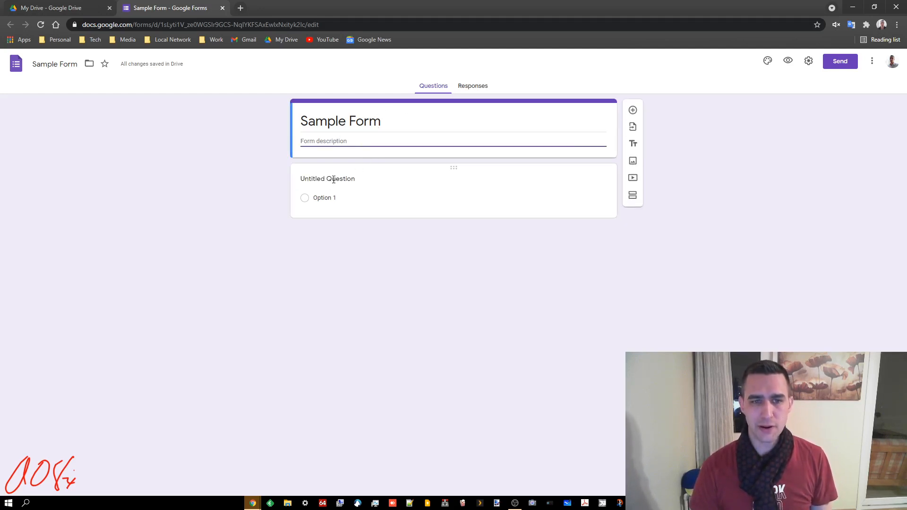
left_click(534, 380)
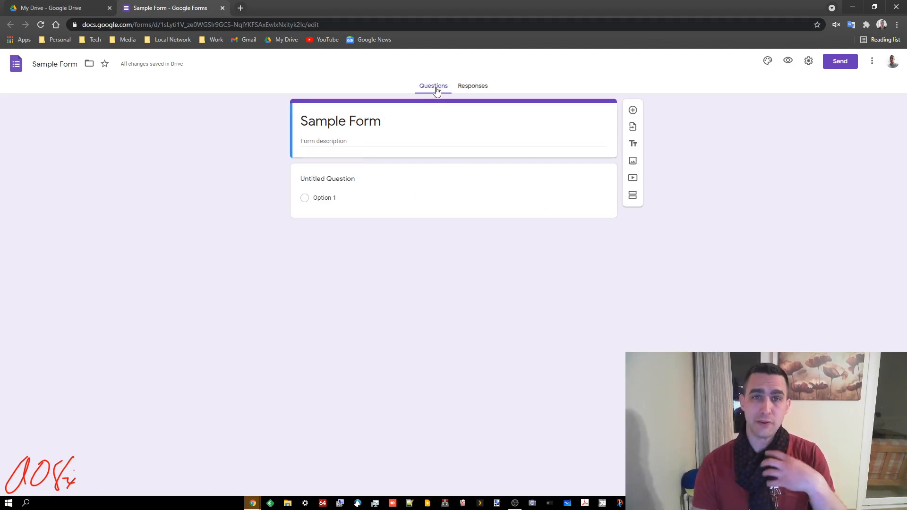
left_click(480, 87)
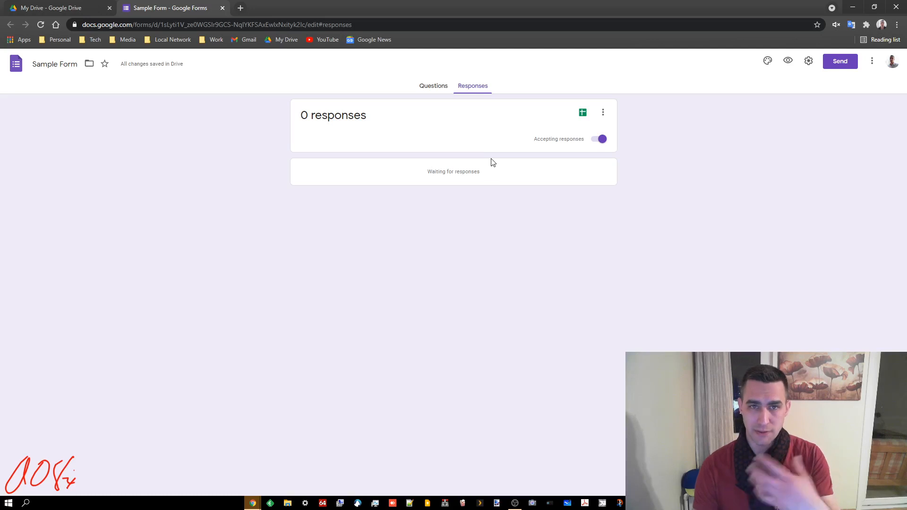
left_click(429, 87)
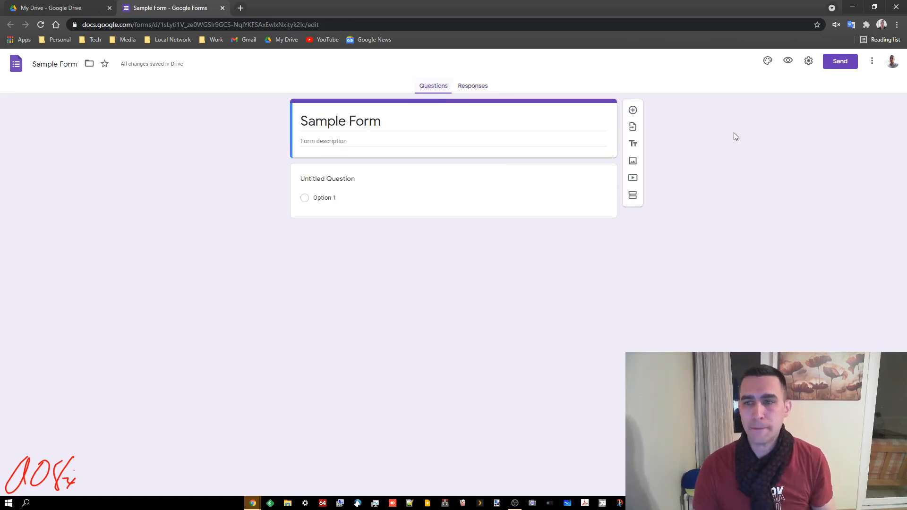
Step: Set the form's header to the Work and School theme image of an open book with heart-shaped pages
left_click(767, 62)
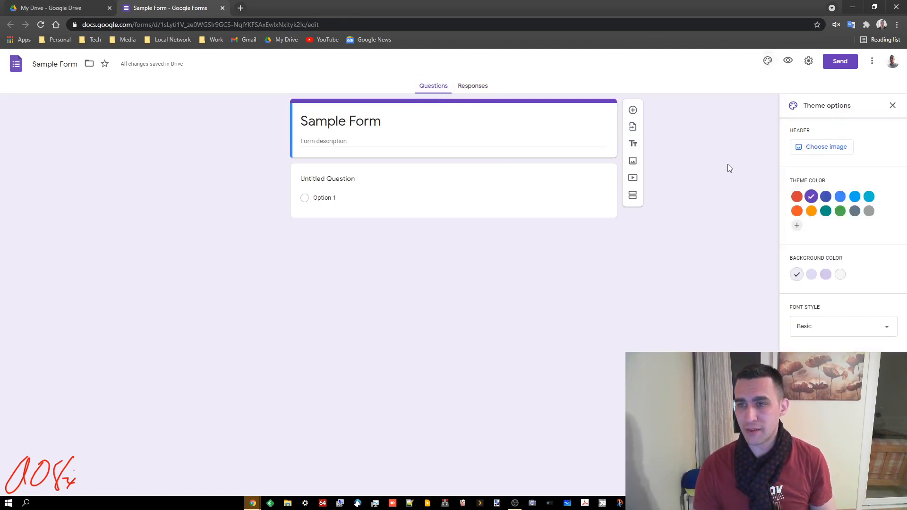
left_click(827, 147)
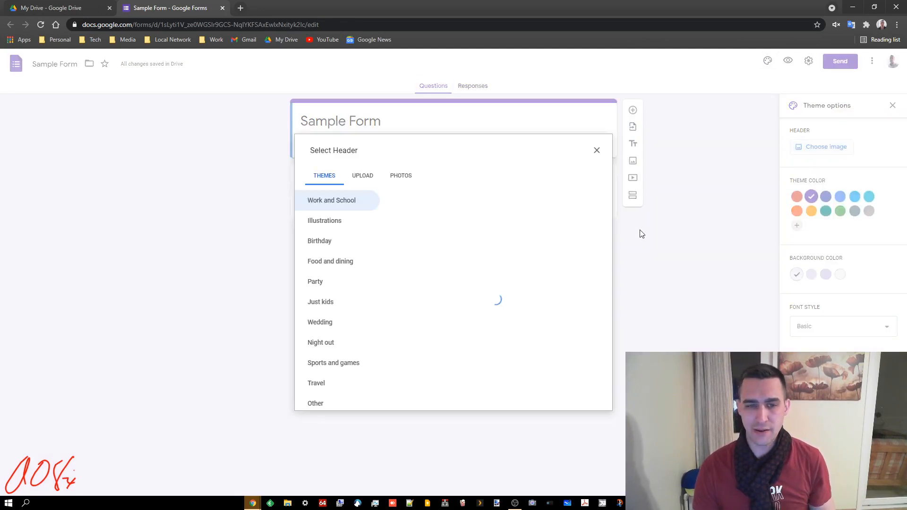
scroll(520, 288, "down", 5)
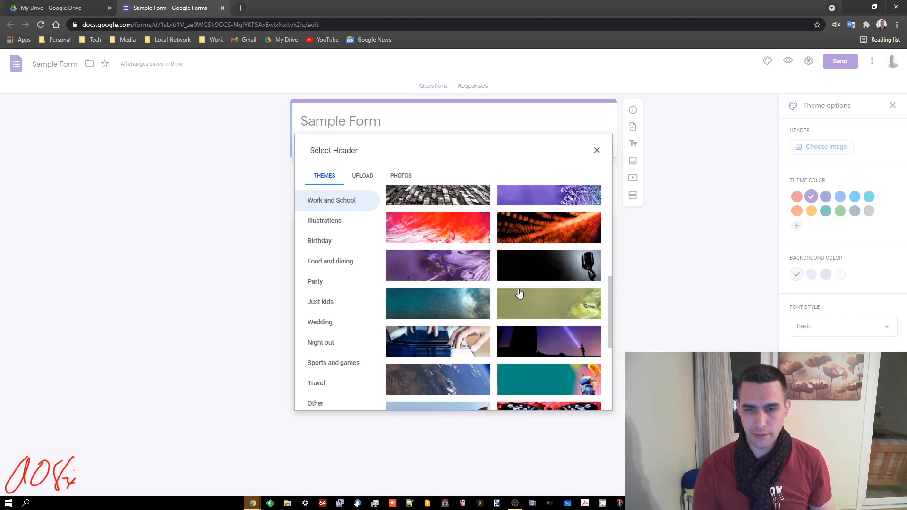
scroll(524, 293, "up", 4)
left_click(560, 282)
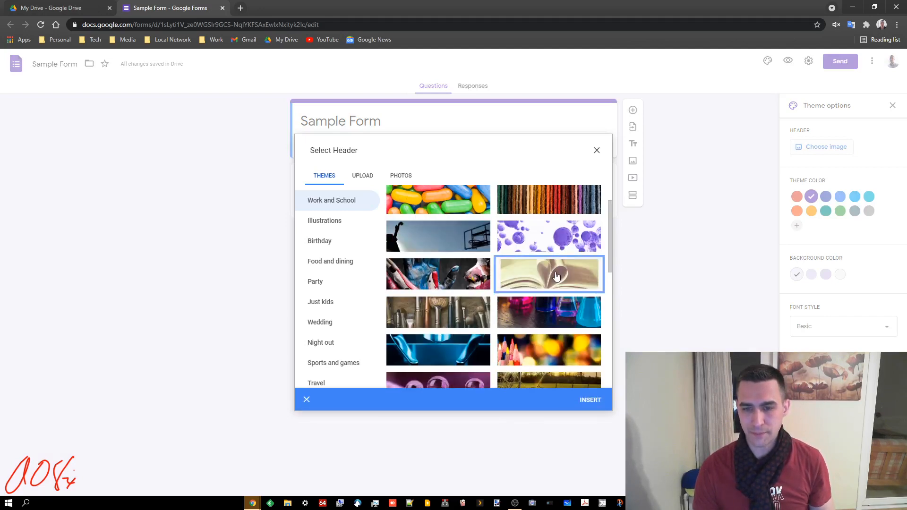
left_click(589, 400)
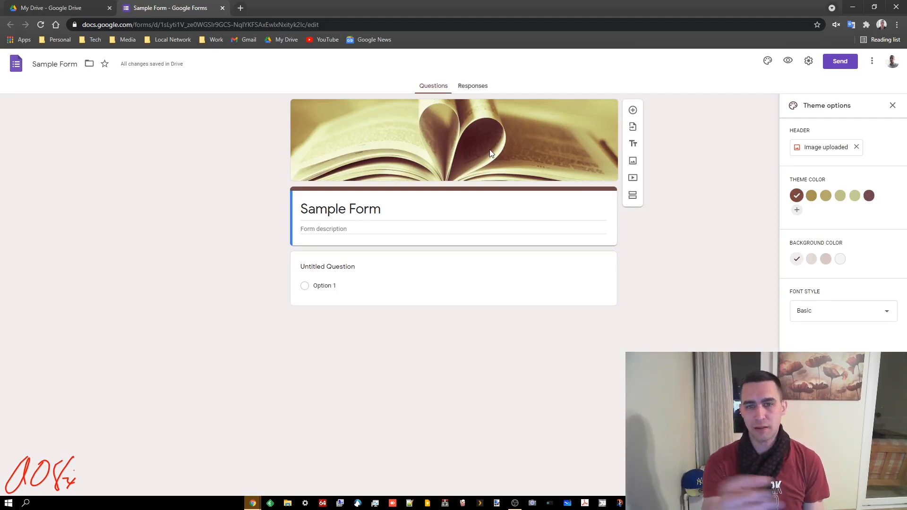
Step: Try several of the suggested theme colors and settle on the khaki-gold third swatch
left_click(810, 196)
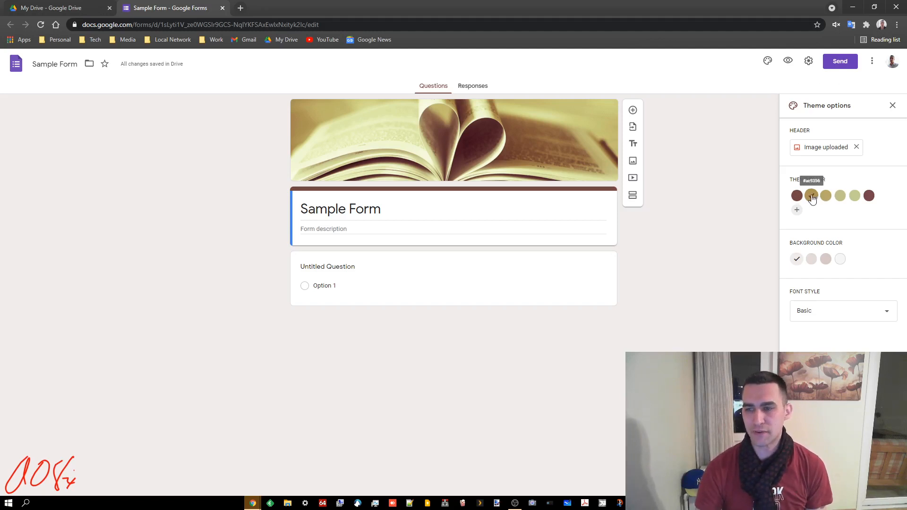
left_click(826, 196)
left_click(840, 196)
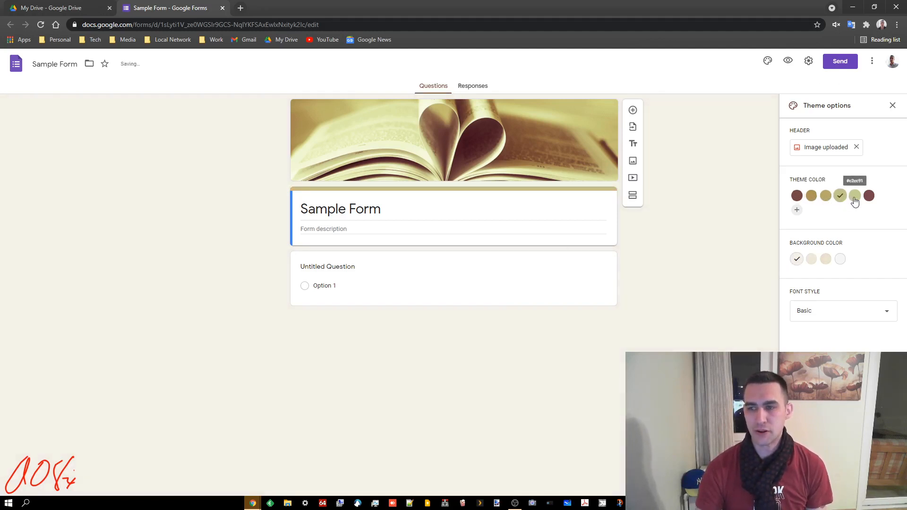
left_click(855, 197)
left_click(826, 197)
Step: Compare the background shades and set the form's background color to the very light gray fourth swatch
left_click(812, 260)
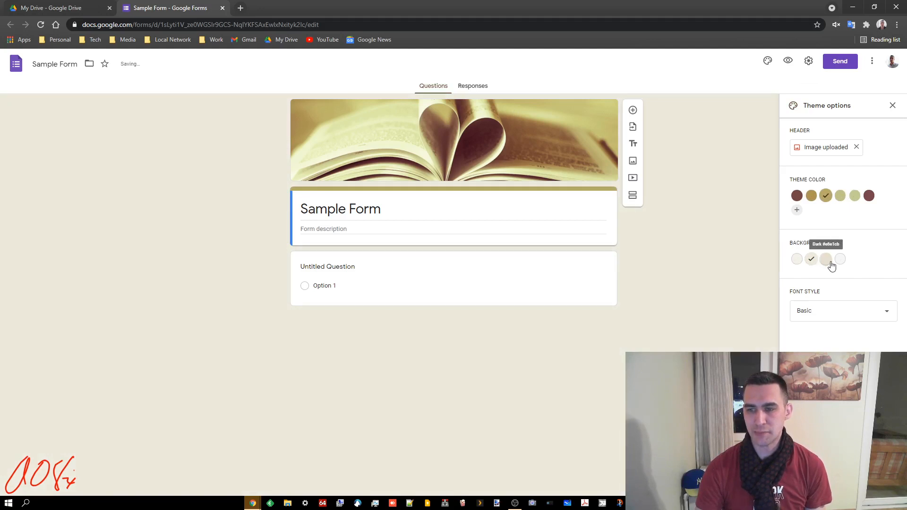
left_click(827, 260)
left_click(840, 262)
Step: Try the Decorative, Formal and Playful font styles, return to Basic, and close the theme options
left_click(824, 309)
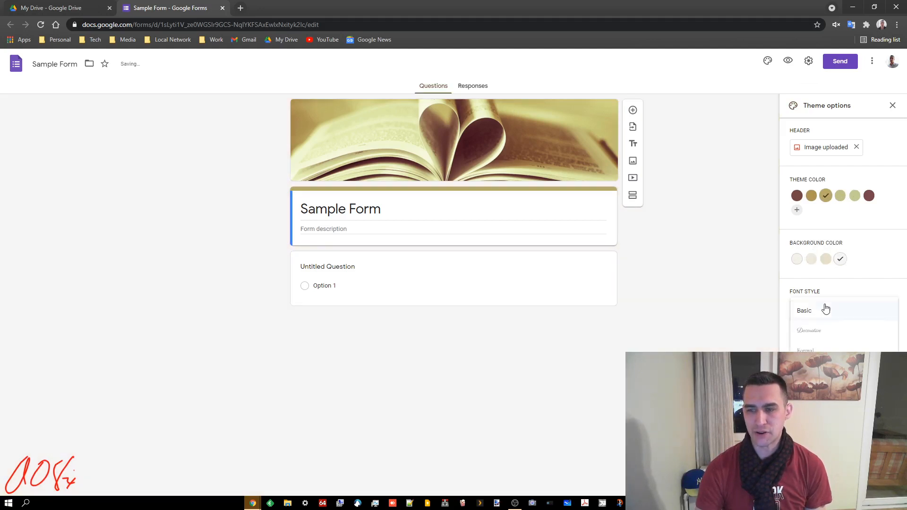
left_click(826, 336)
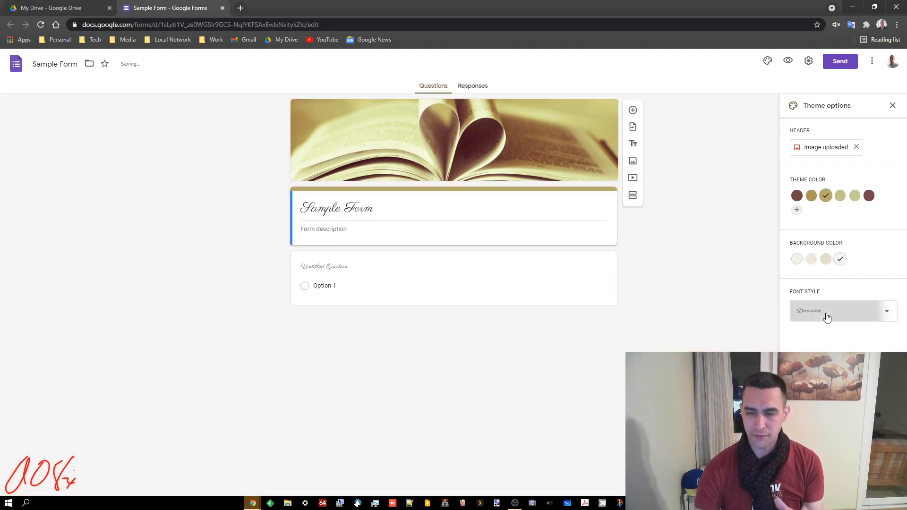
left_click(824, 316)
left_click(822, 333)
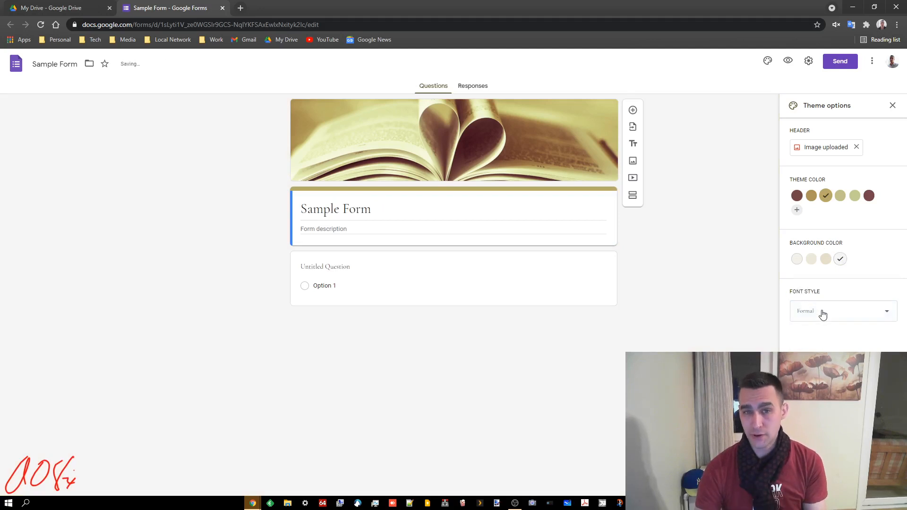
left_click(821, 315)
left_click(821, 334)
left_click(821, 311)
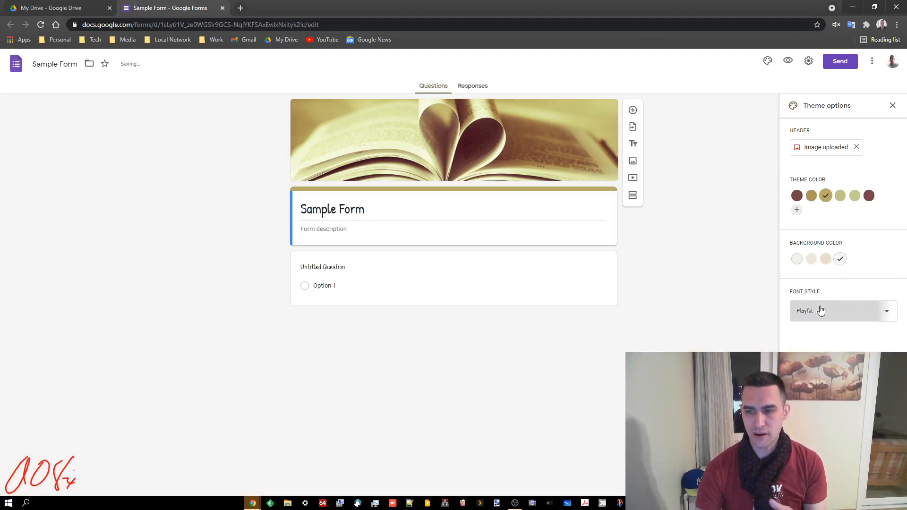
left_click(830, 257)
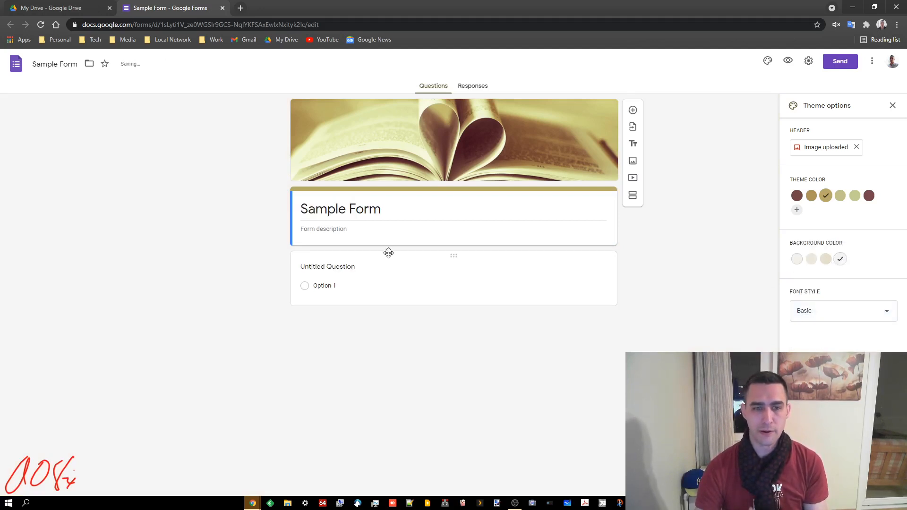
left_click(350, 229)
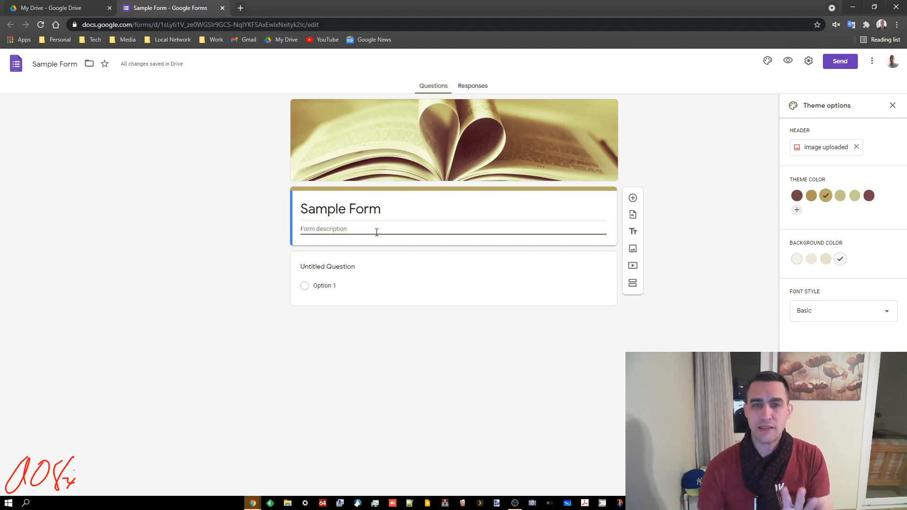
left_click(893, 105)
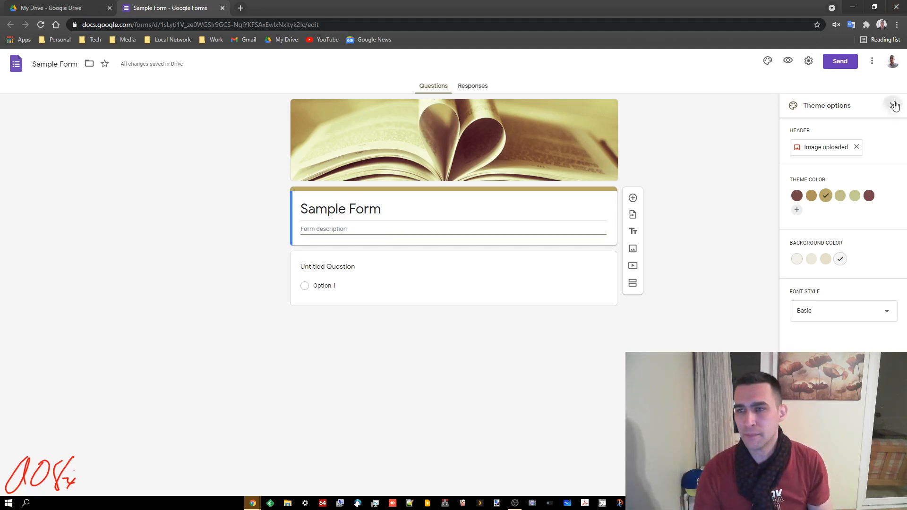
Step: Preview the form as respondents see it and close the preview
left_click(790, 60)
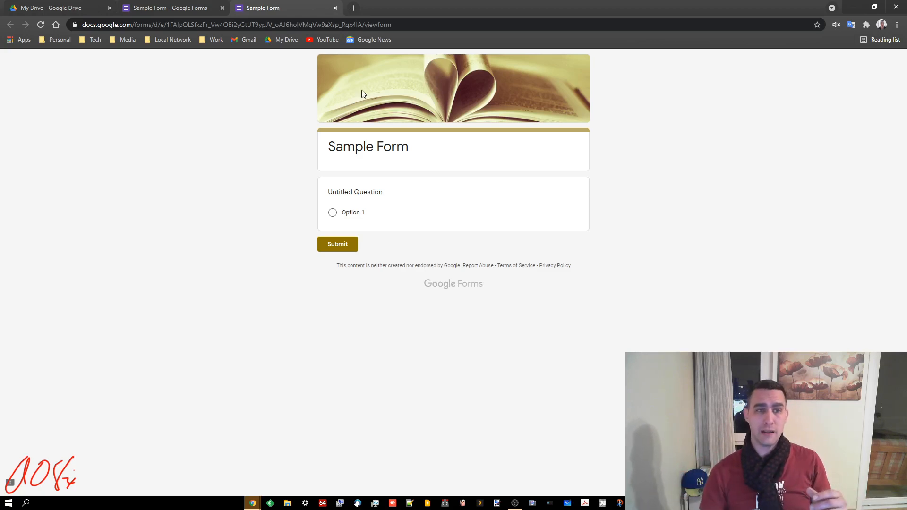
left_click(187, 9)
left_click(283, 8)
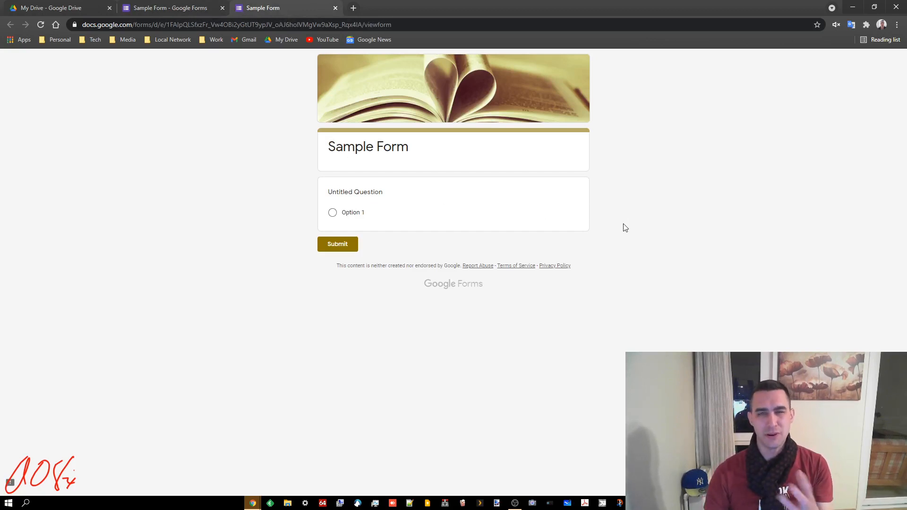
left_click(335, 8)
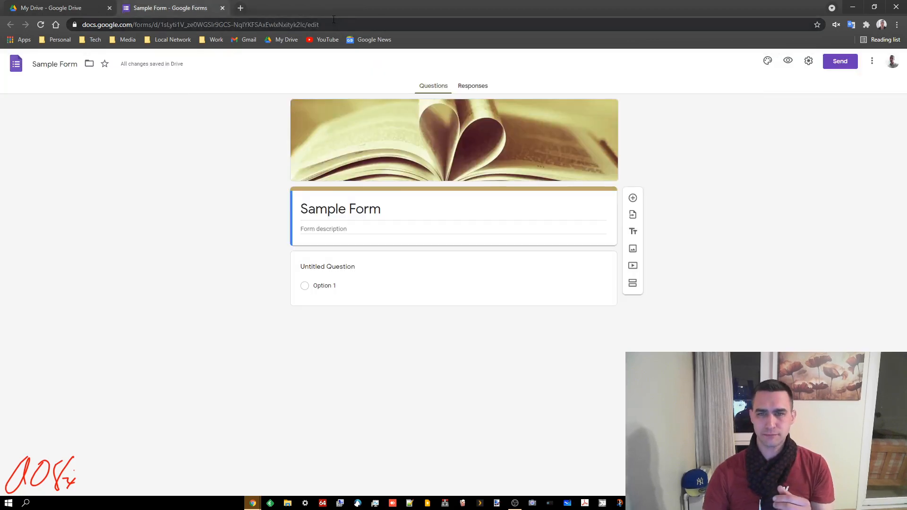
Step: In the form settings, make the form a quiz and set grade release to Later, after manual review
left_click(809, 61)
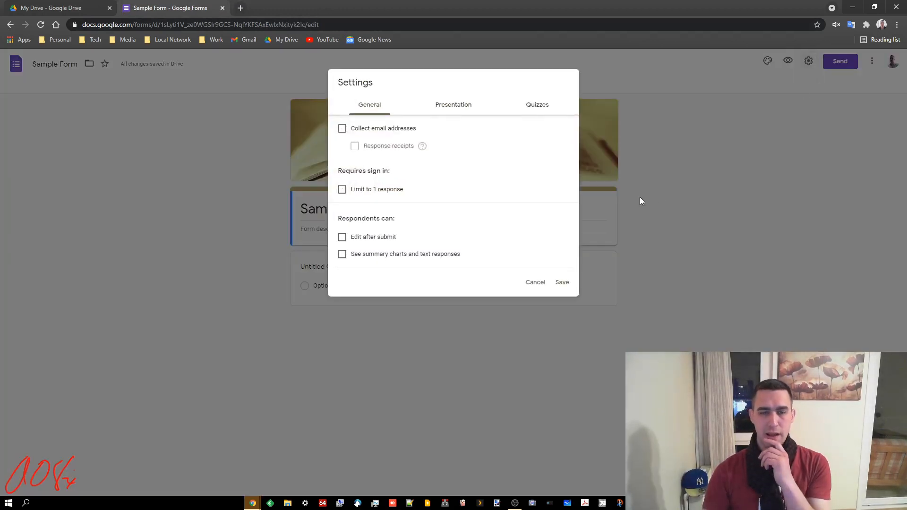
left_click(538, 108)
left_click(347, 130)
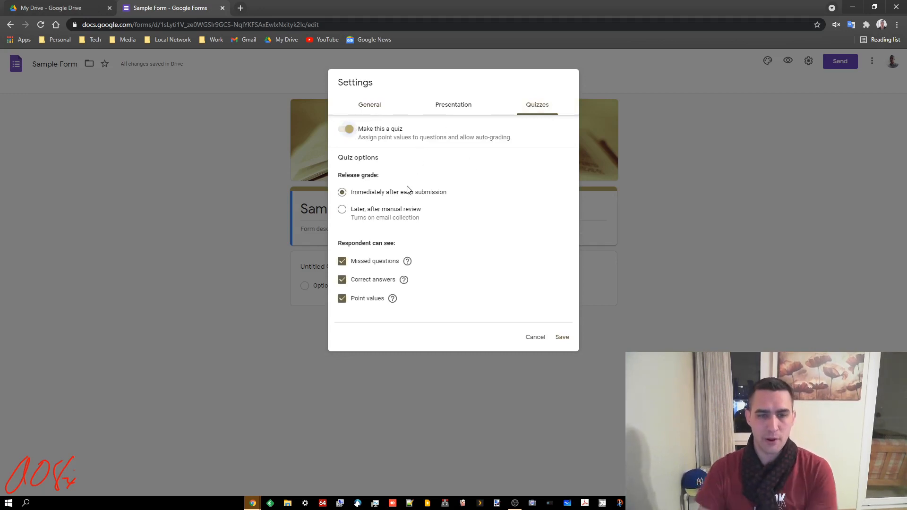
left_click(376, 214)
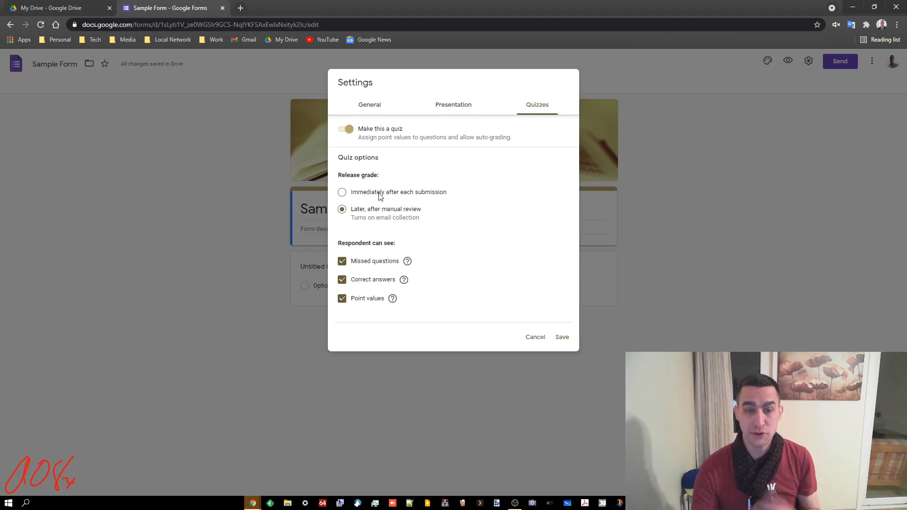
left_click(380, 195)
left_click(373, 214)
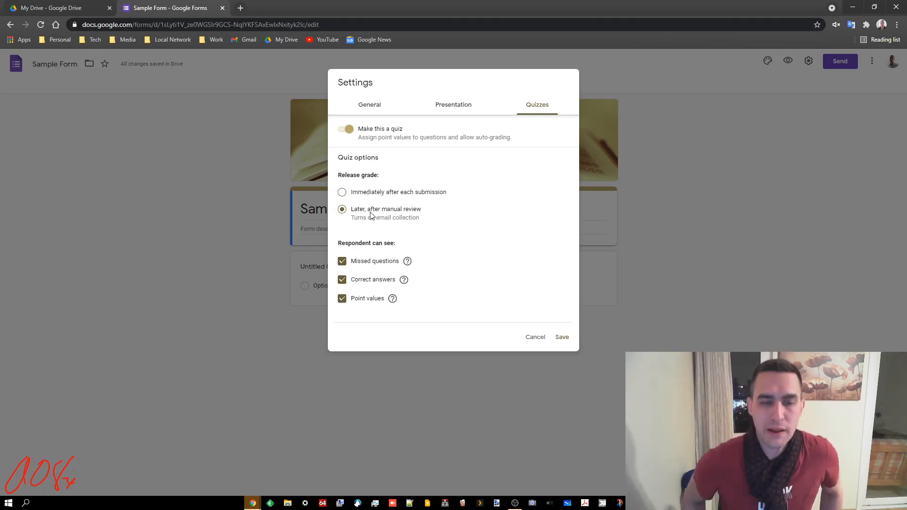
Step: Hide missed questions and correct answers from quiz respondents, and turn off the link to submit another response
left_click(378, 261)
left_click(379, 280)
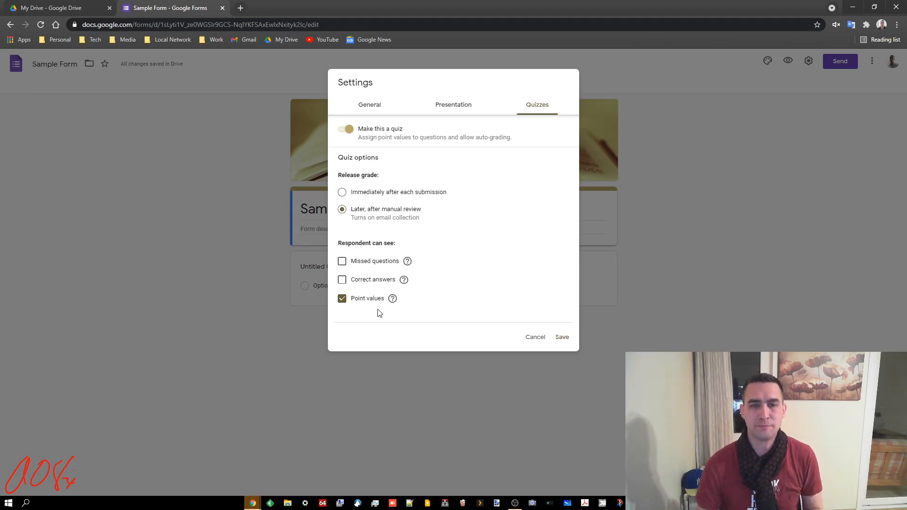
left_click(453, 108)
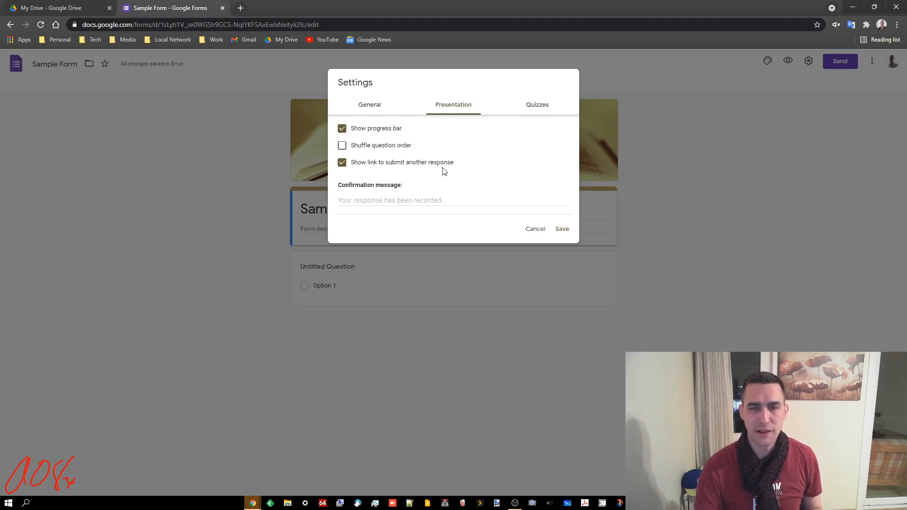
left_click(345, 164)
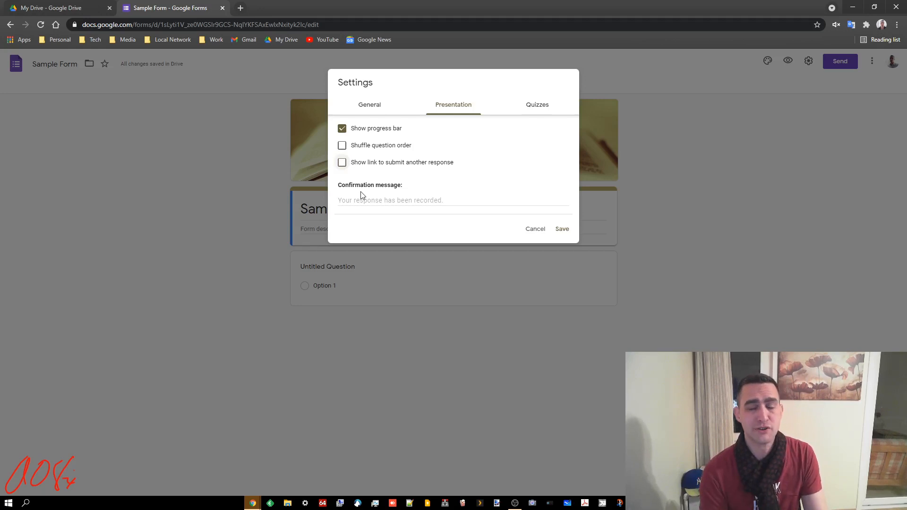
Step: Set the form's confirmation message to "whatever you want!"
left_click(389, 200)
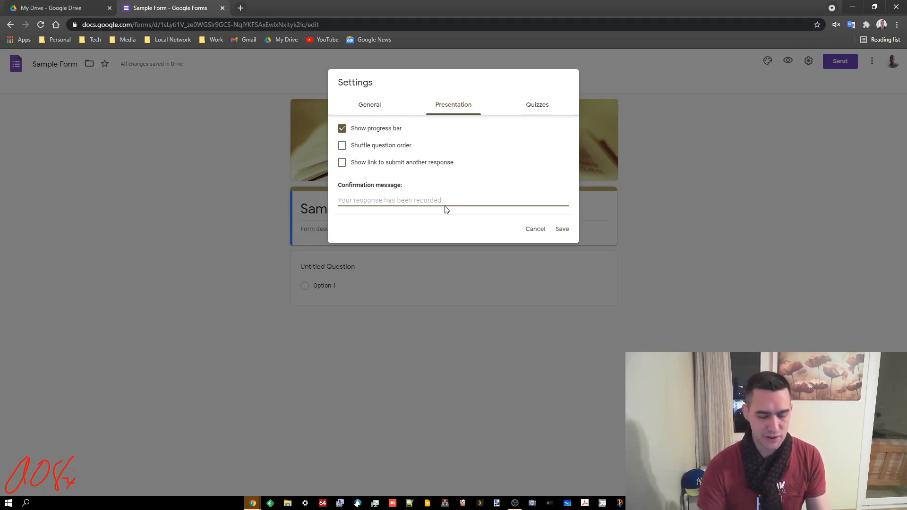
type("Haewt")
key("BackSpace")
key("BackSpace")
key("BackSpace")
key("BackSpace")
key("BackSpace")
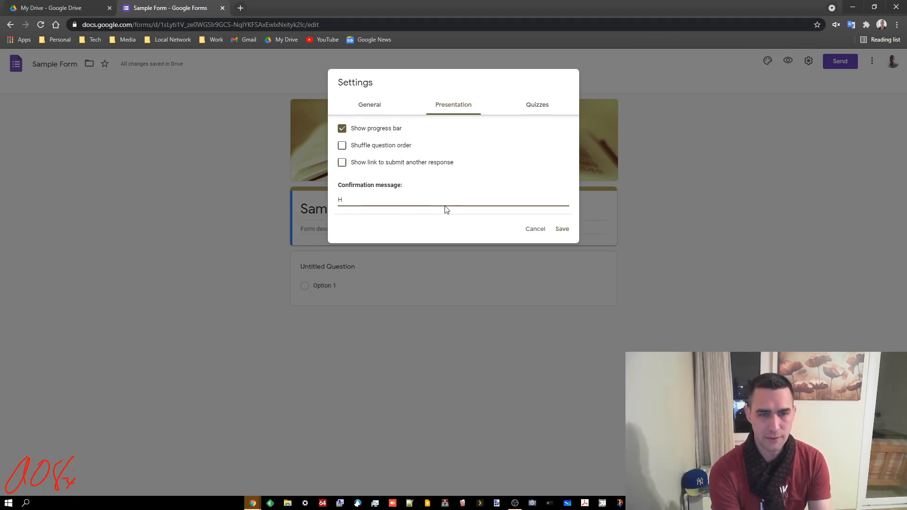
type("whatever you want!")
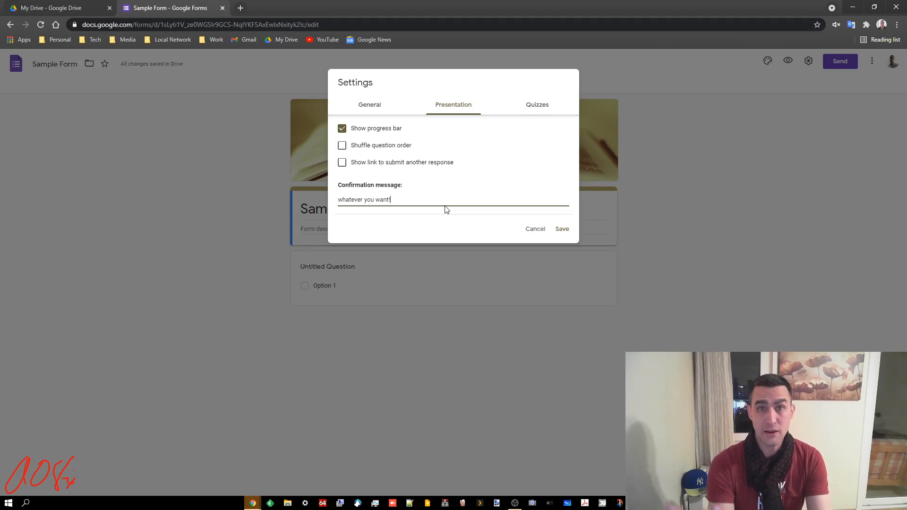
Step: Limit respondents to 1 response with required sign-in, and save the form settings
left_click(371, 109)
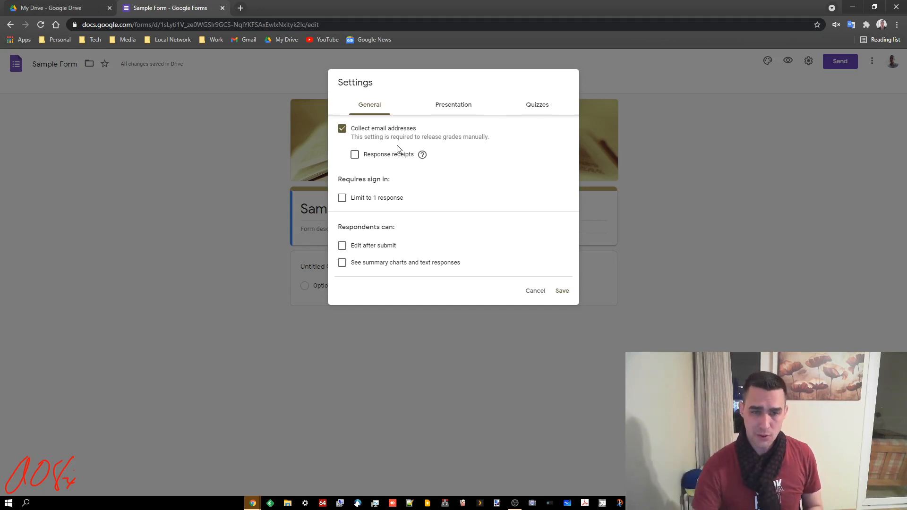
left_click(355, 203)
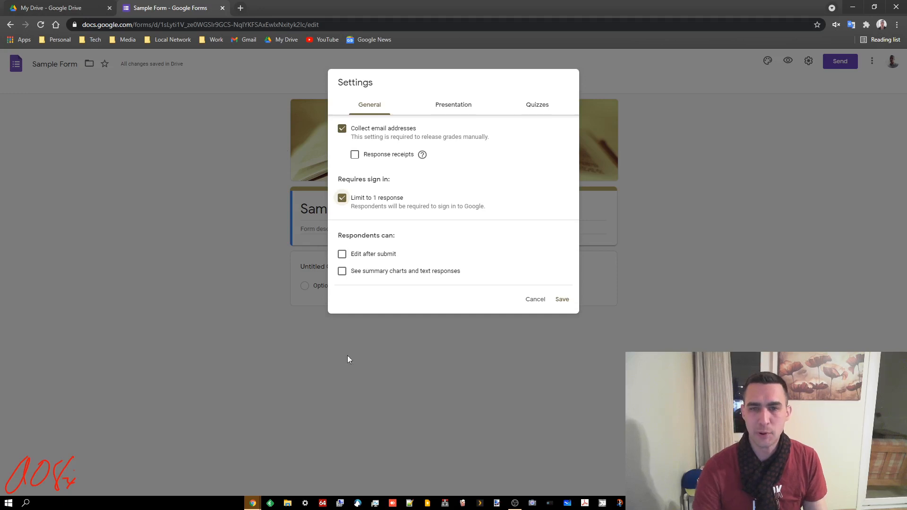
left_click(561, 301)
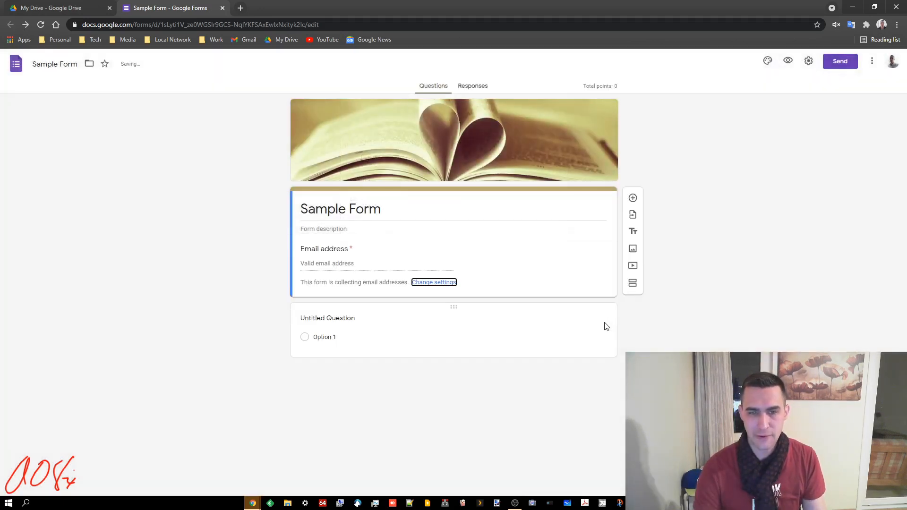